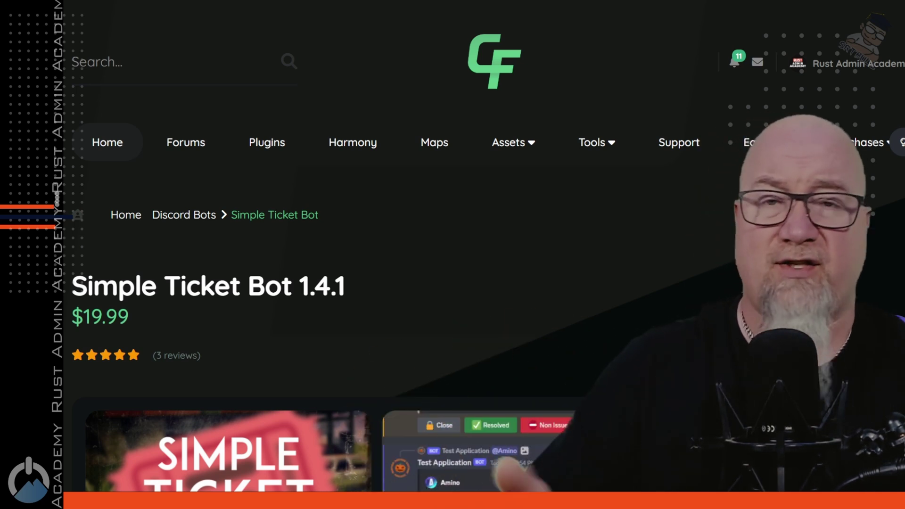
Upload LinuxTicketBot.zip (67.35 KiB) into /home/container of the Simple Ticket Bot Video server
{"action": "scroll", "coordinate": [500, 273], "scroll_direction": "down", "scroll_amount": 8}
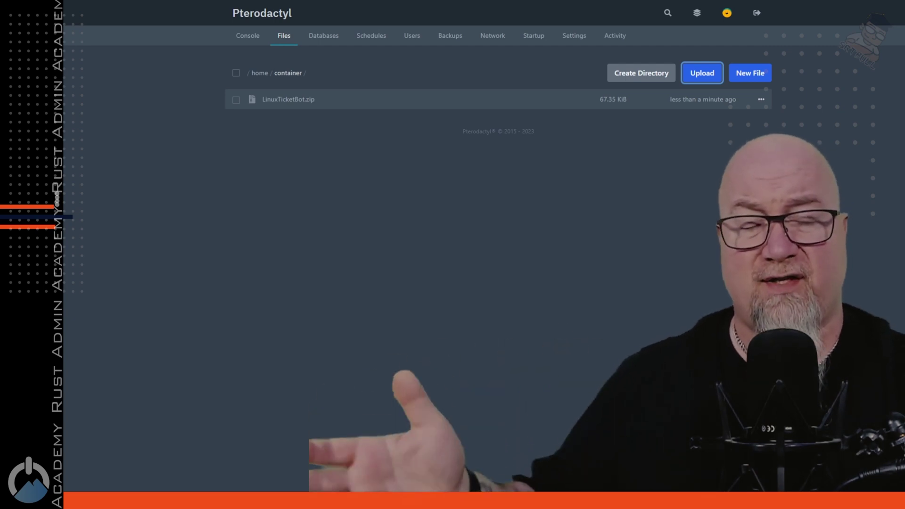
Unarchive LinuxTicketBot.zip, delete the zip after confirming, and open config.json
{"action": "left_click", "coordinate": [761, 99]}
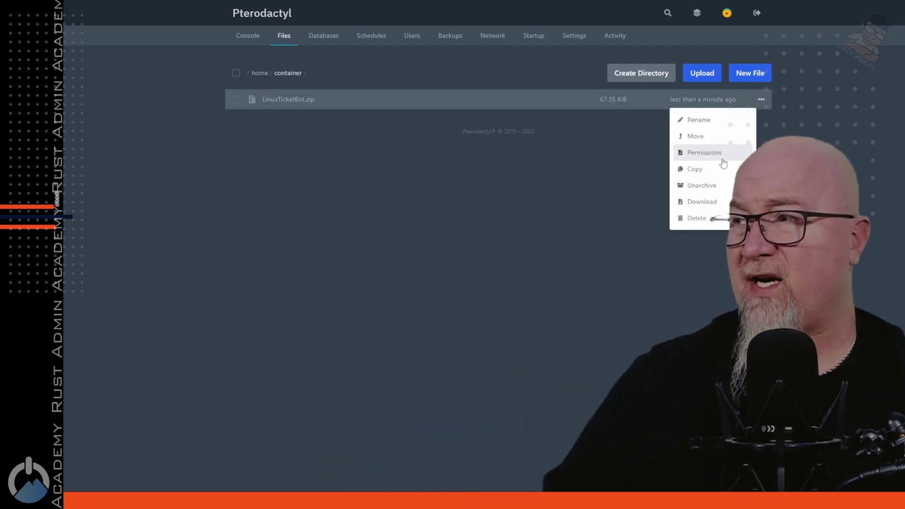
{"action": "left_click", "coordinate": [702, 186]}
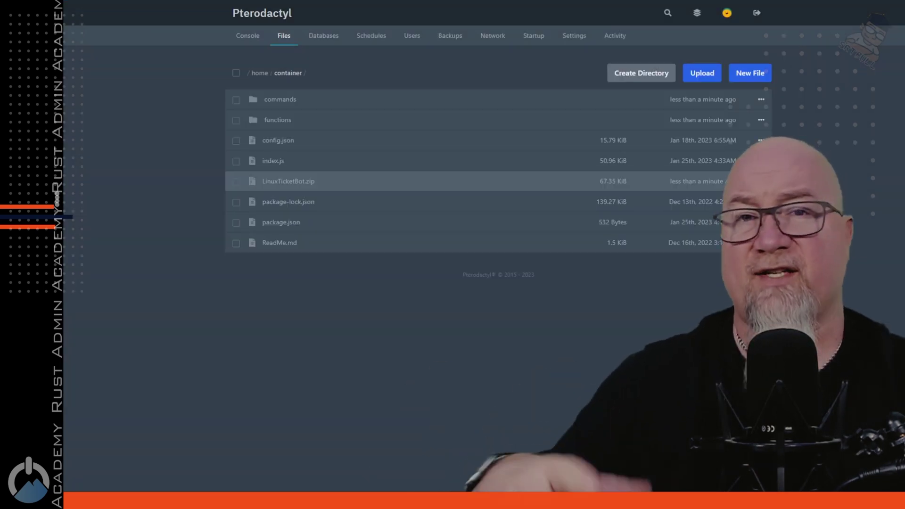
{"action": "left_click", "coordinate": [701, 300]}
{"action": "left_click", "coordinate": [593, 272]}
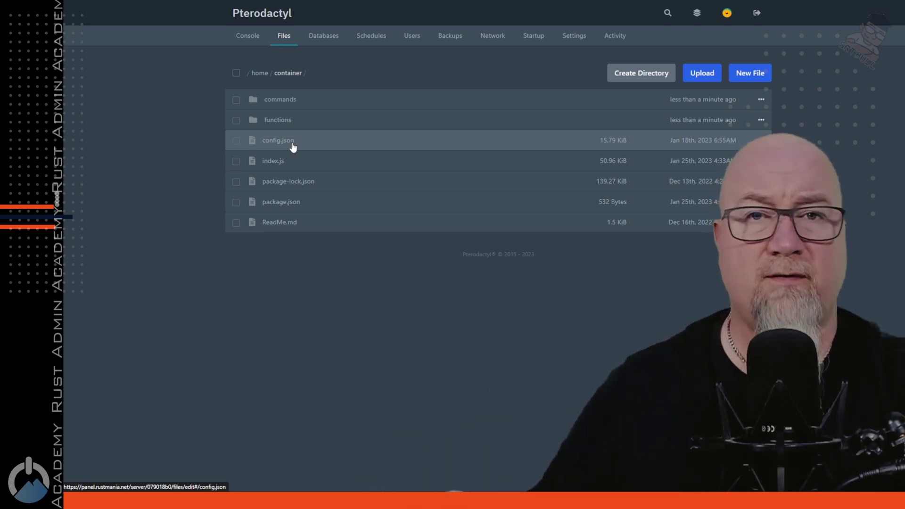
{"action": "left_click", "coordinate": [278, 141]}
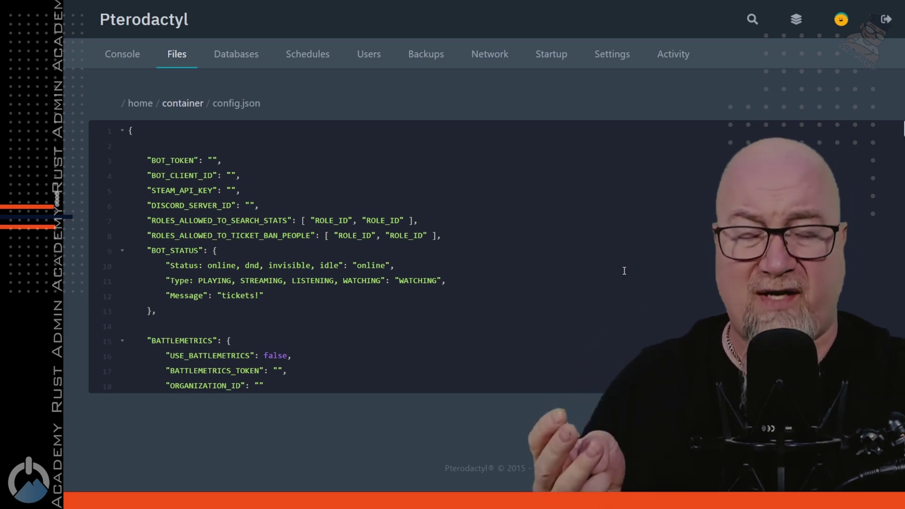
Collapse the Cheater Report, Payment Support and Ban Appeal ticket blocks in config.json
{"action": "scroll", "coordinate": [559, 258], "scroll_direction": "down", "scroll_amount": 10}
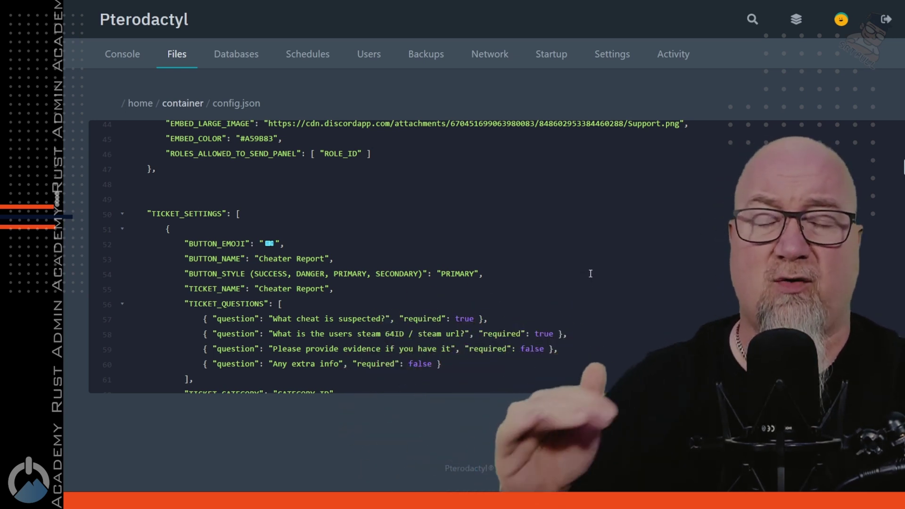
{"action": "scroll", "coordinate": [597, 263], "scroll_direction": "up", "scroll_amount": 3}
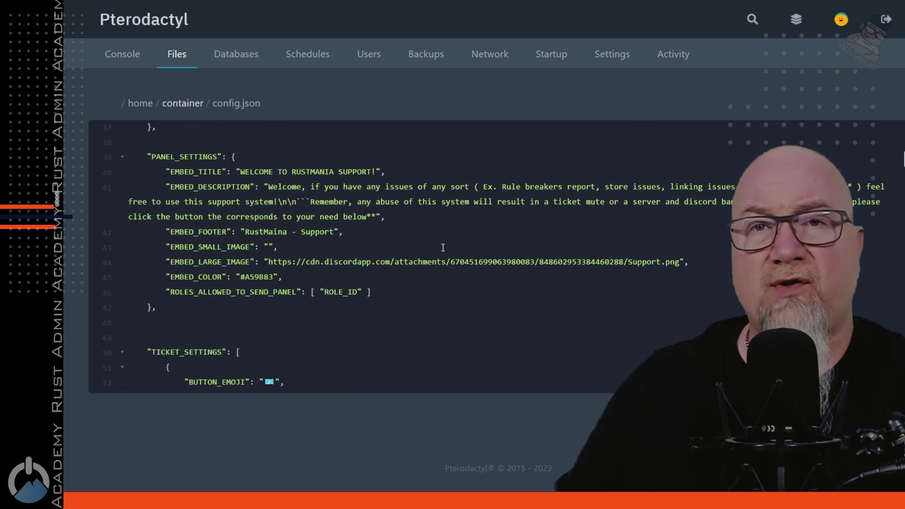
{"action": "scroll", "coordinate": [250, 192], "scroll_direction": "down", "scroll_amount": 3}
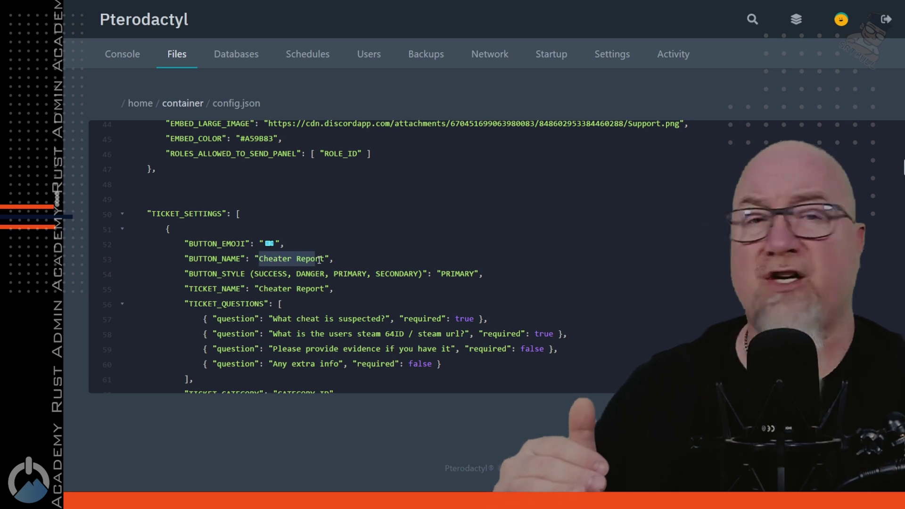
{"action": "left_click", "coordinate": [122, 229]}
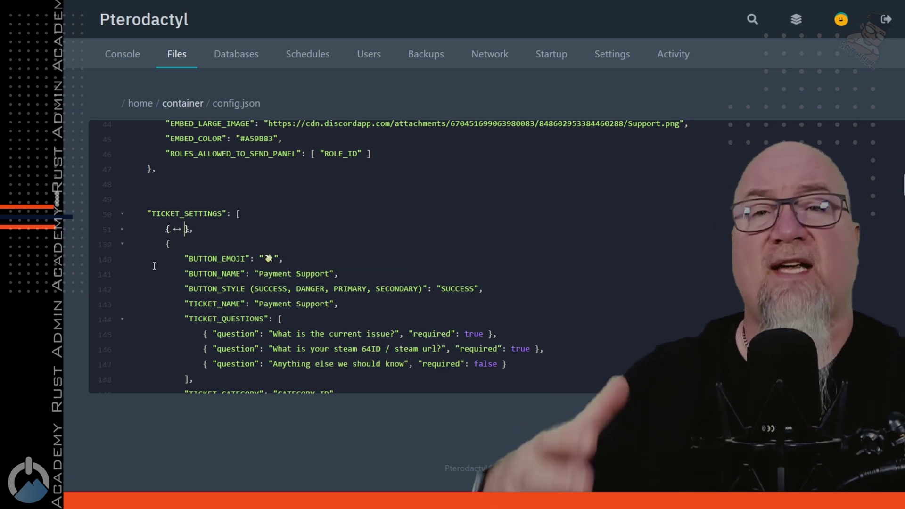
{"action": "left_click", "coordinate": [122, 244]}
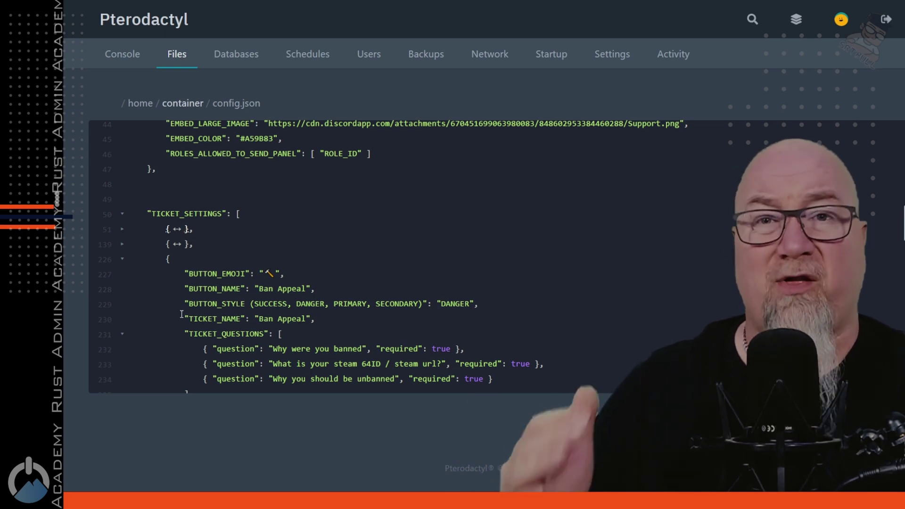
{"action": "left_click", "coordinate": [122, 259]}
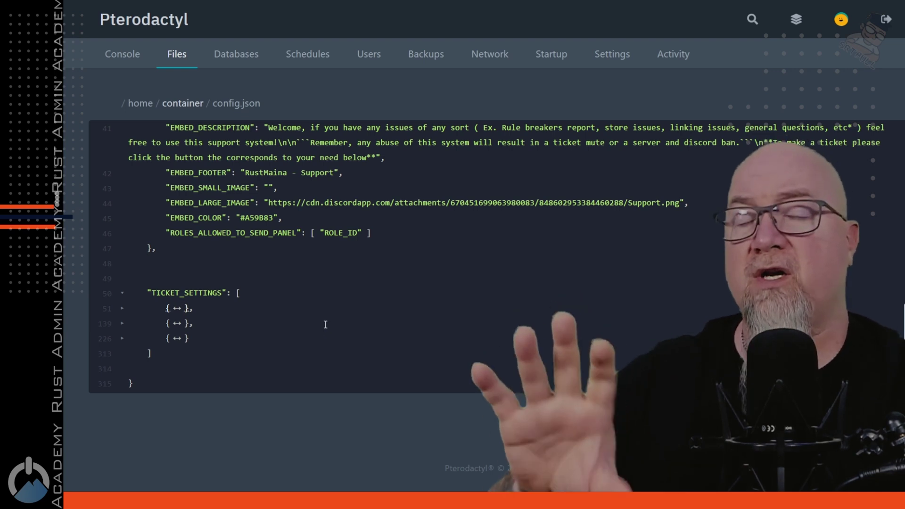
{"action": "scroll", "coordinate": [329, 329], "scroll_direction": "up", "scroll_amount": 1}
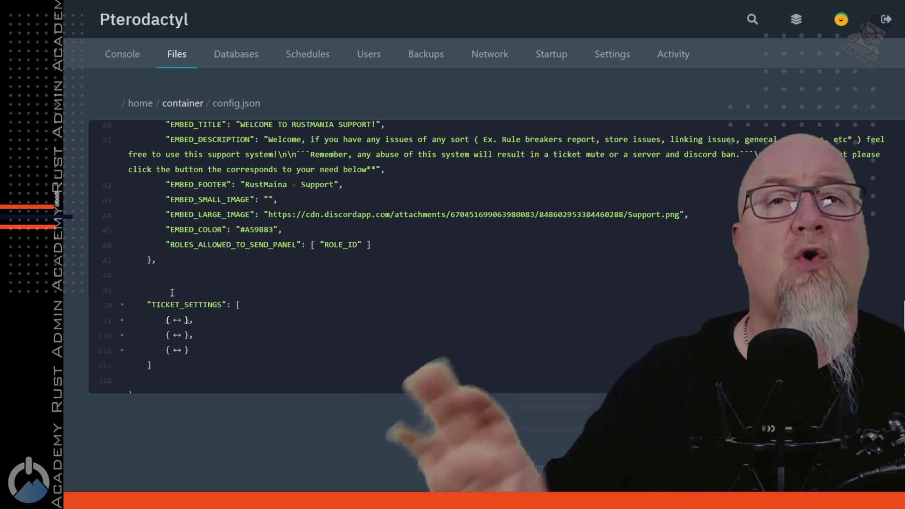
{"action": "scroll", "coordinate": [406, 260], "scroll_direction": "up", "scroll_amount": 5}
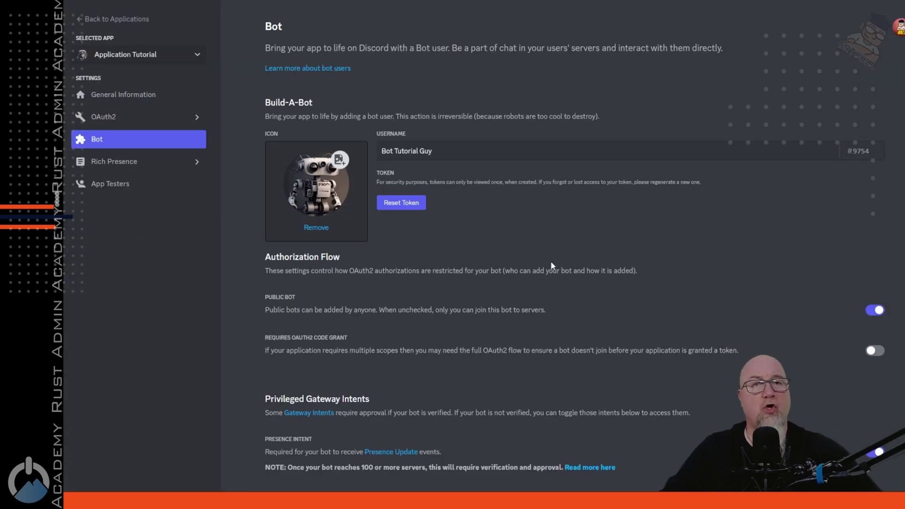
Reset the bot's token in the Discord Developer Portal and copy the new token
{"action": "left_click", "coordinate": [404, 204]}
{"action": "left_click", "coordinate": [574, 275]}
{"action": "left_click", "coordinate": [397, 240]}
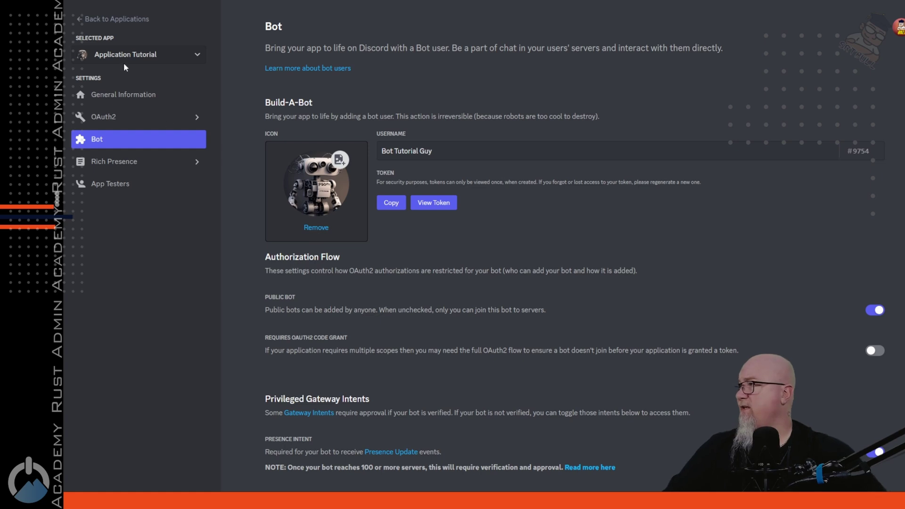
Copy the Application ID from General Information and paste it into BOT_CLIENT_ID
{"action": "left_click", "coordinate": [109, 95]}
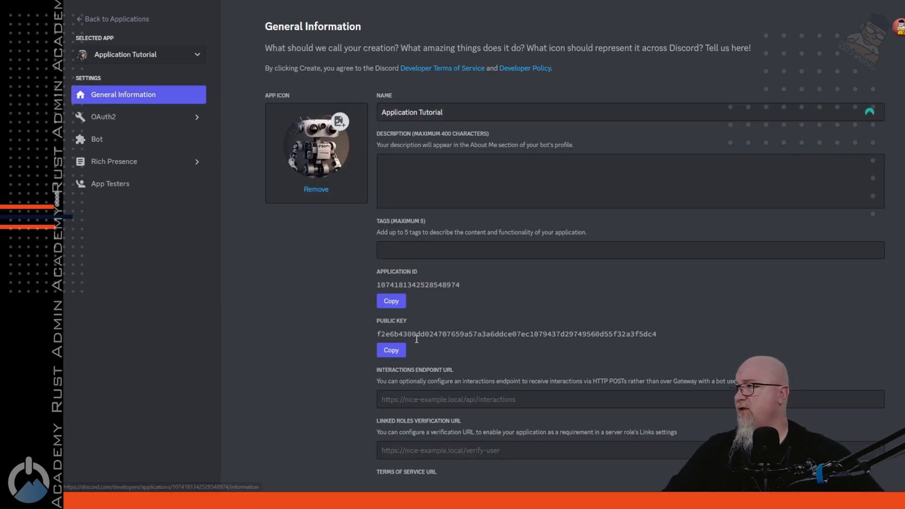
{"action": "left_click", "coordinate": [392, 302]}
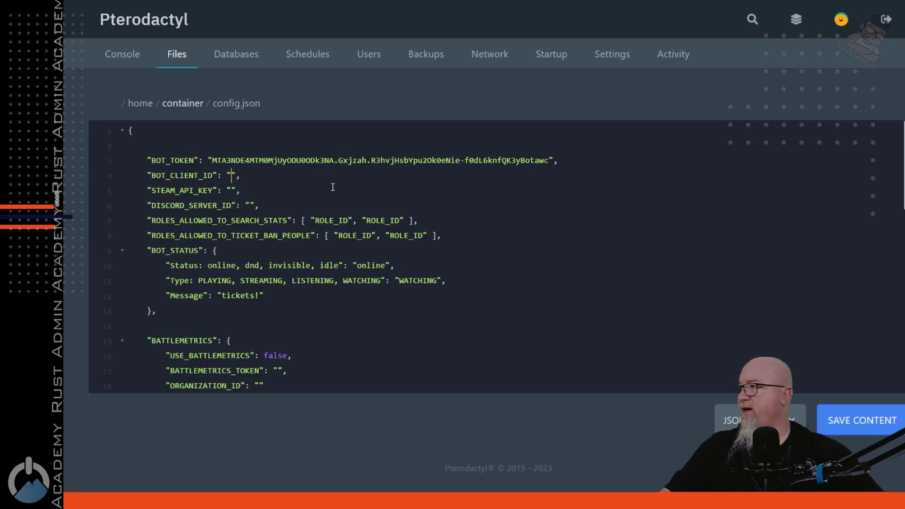
{"action": "key", "text": "ctrl+v"}
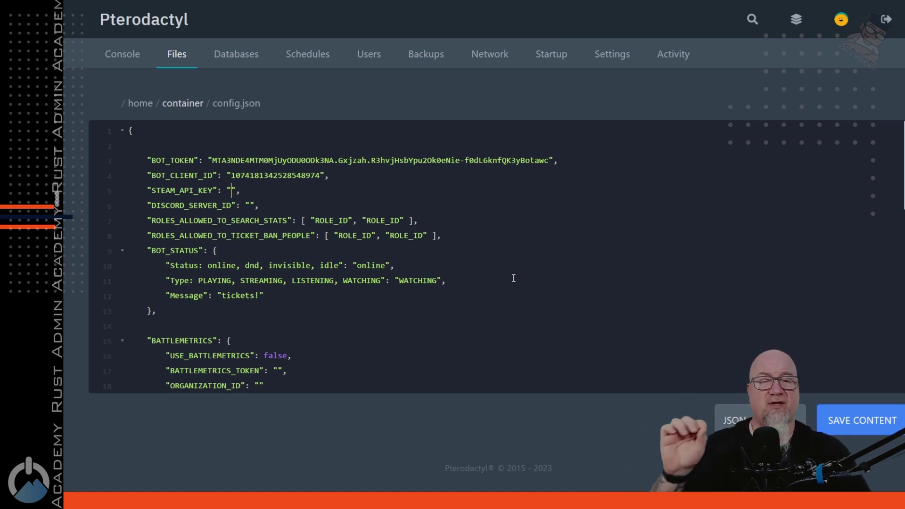
Insert the copied Application ID between the BOT_CLIENT_ID quotes in config.json
{"action": "scroll", "coordinate": [899, 215], "scroll_direction": "down", "scroll_amount": 3}
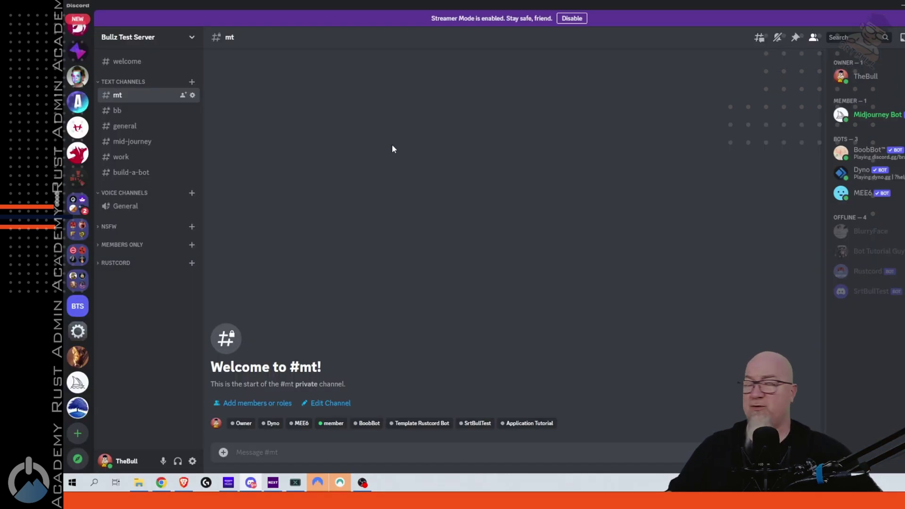
Copy the Bullz Test Server ID, then check Developer Mode under User Settings > Advanced
{"action": "left_click", "coordinate": [142, 38]}
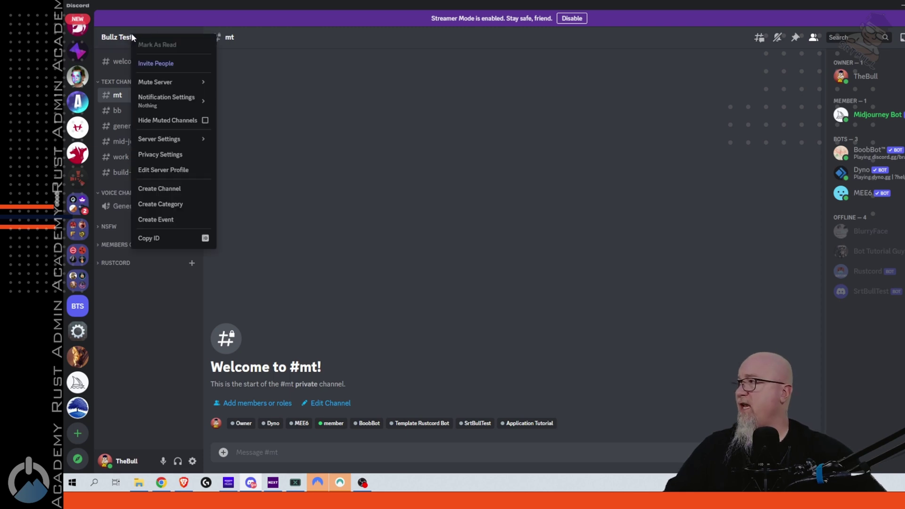
{"action": "left_click", "coordinate": [155, 239]}
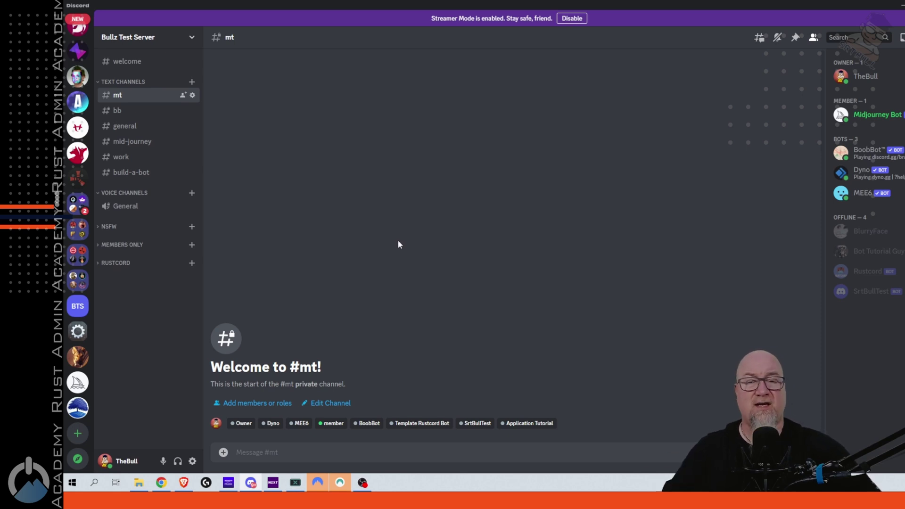
{"action": "left_click", "coordinate": [193, 462]}
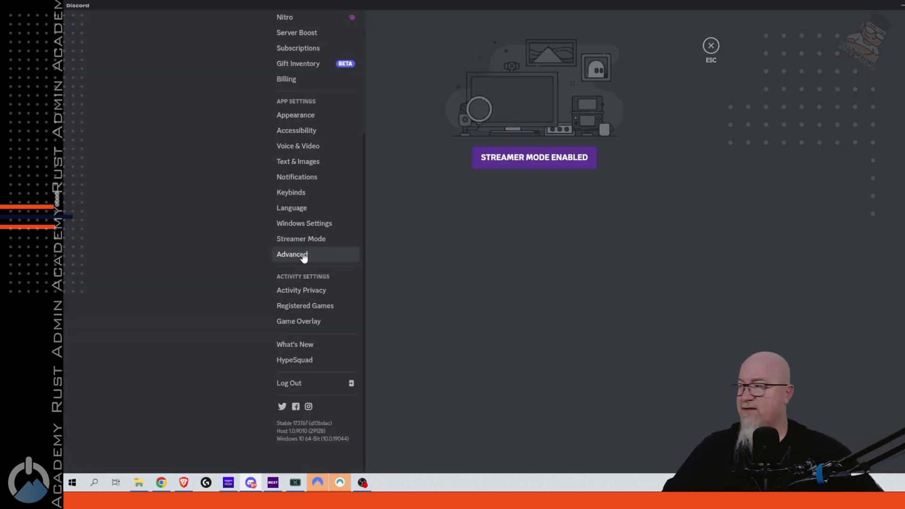
{"action": "left_click", "coordinate": [303, 255]}
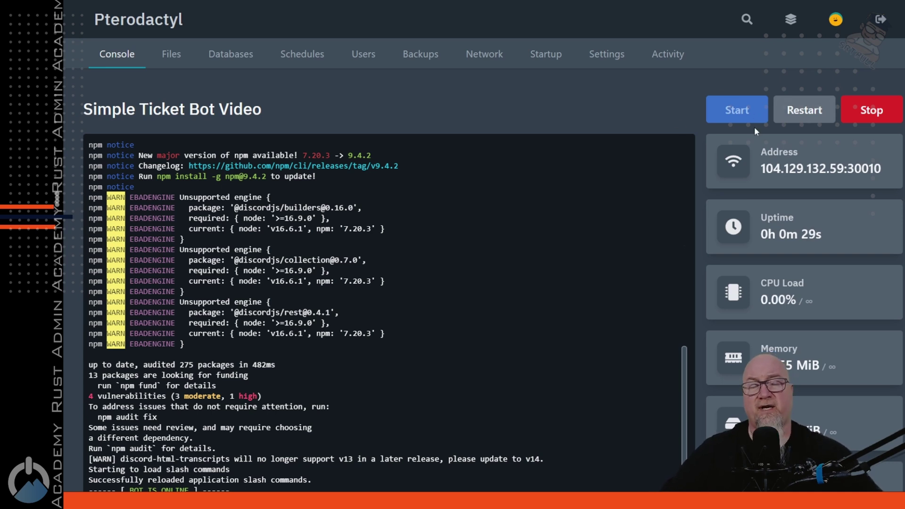
Start the bot server from the Console and confirm the log shows BOT IS ONLINE
{"action": "scroll", "coordinate": [630, 255], "scroll_direction": "down", "scroll_amount": 5}
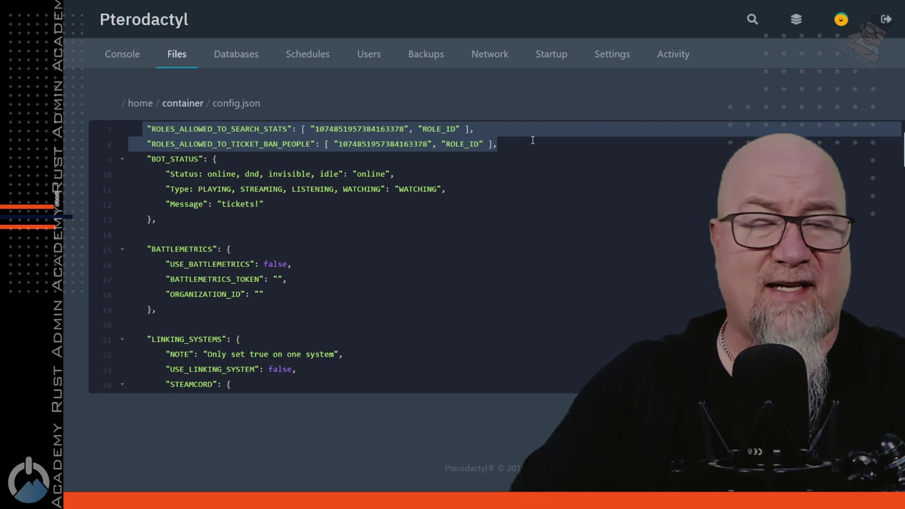
Switch from the config.json editor to Discord's Bullz Test Server #mt channel
{"action": "key", "text": "shift+Down"}
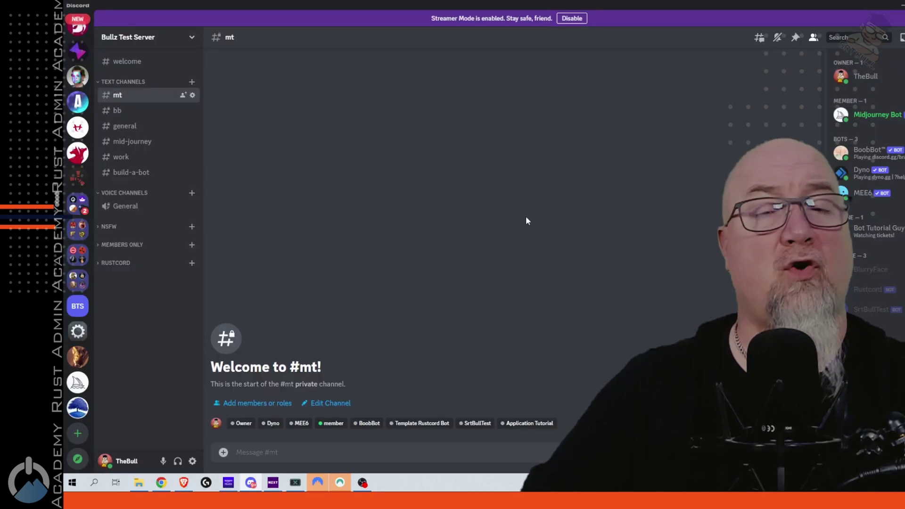
Copy the Support Ticket Staff role ID from Server Settings > Roles
{"action": "left_click", "coordinate": [191, 37]}
{"action": "left_click", "coordinate": [145, 97]}
{"action": "left_click", "coordinate": [298, 68]}
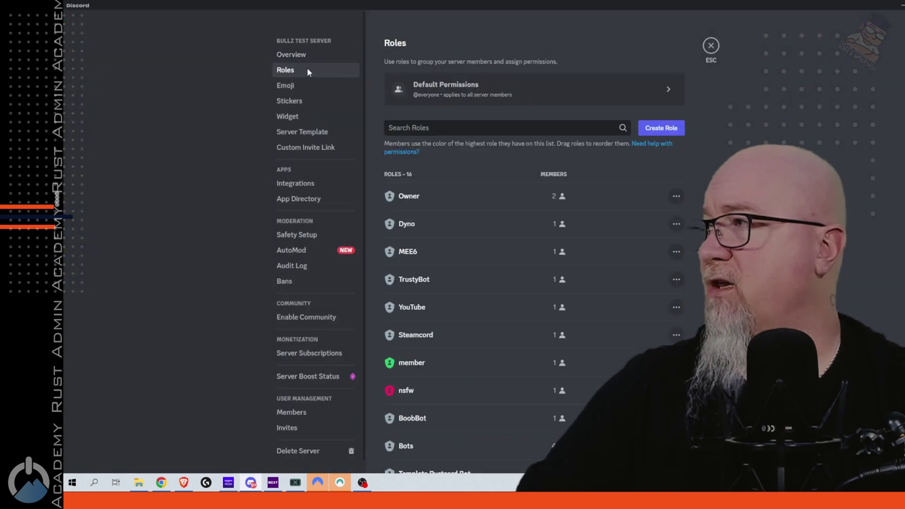
{"action": "scroll", "coordinate": [583, 332], "scroll_direction": "down", "scroll_amount": 4}
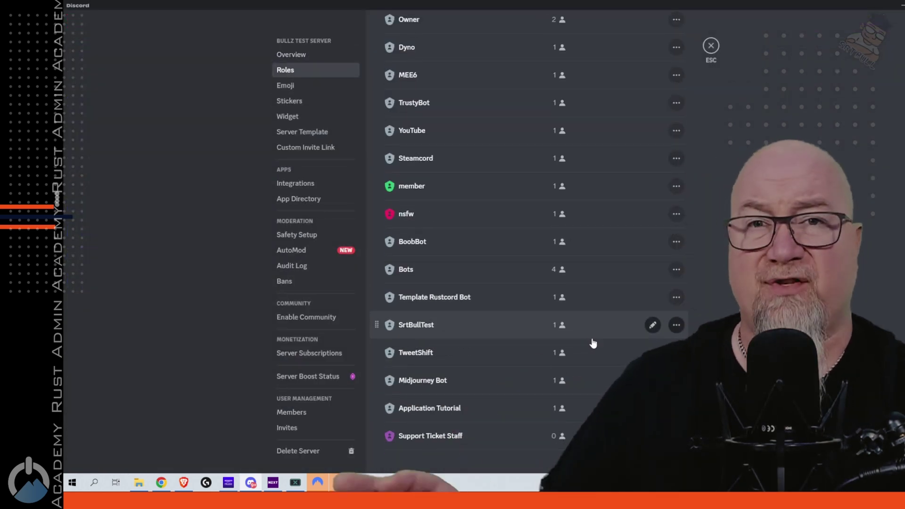
{"action": "right_click", "coordinate": [440, 437]}
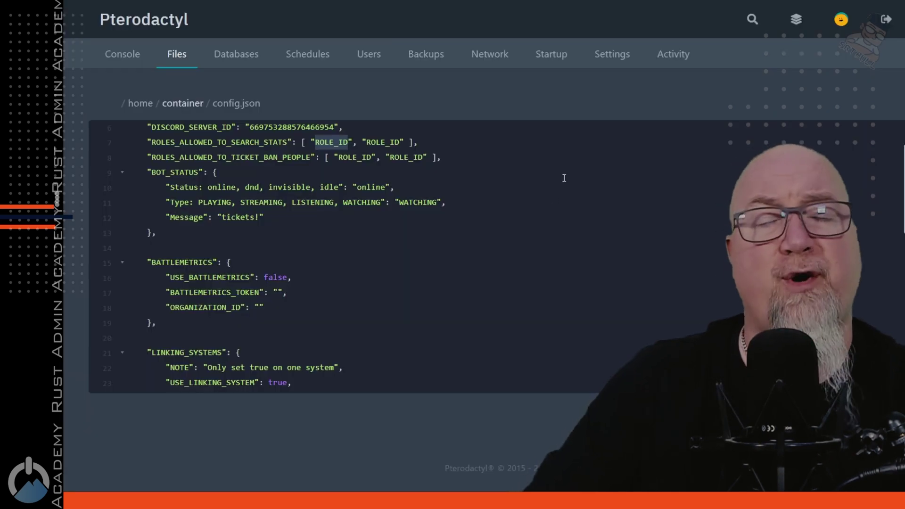
Paste the Support Ticket Staff role ID over the ROLE_ID placeholders on line 8 of config.json
{"action": "key", "text": "ctrl+v"}
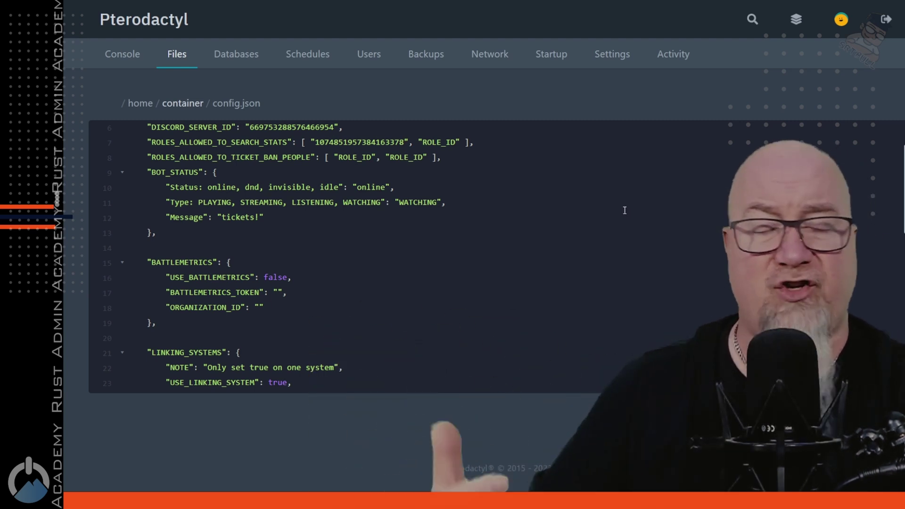
{"action": "left_click_drag", "start_coordinate": [147, 157], "coordinate": [441, 157]}
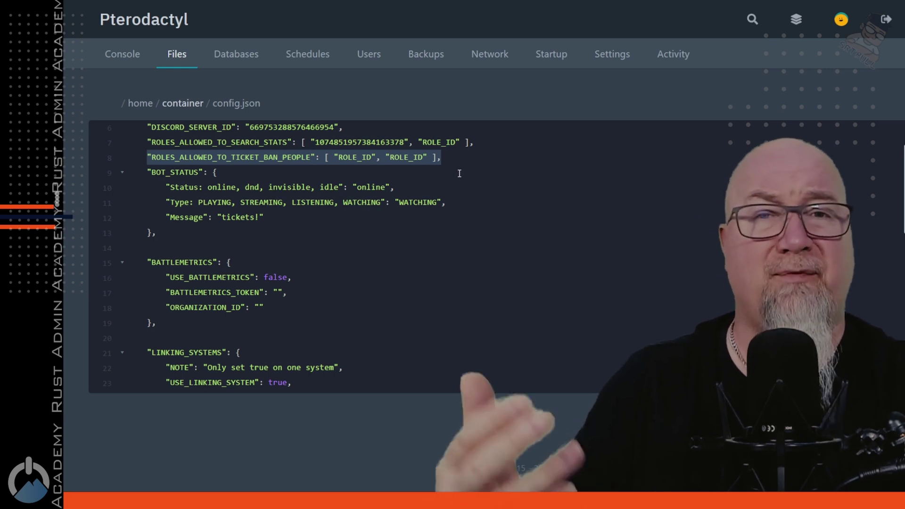
{"action": "left_click", "coordinate": [356, 157]}
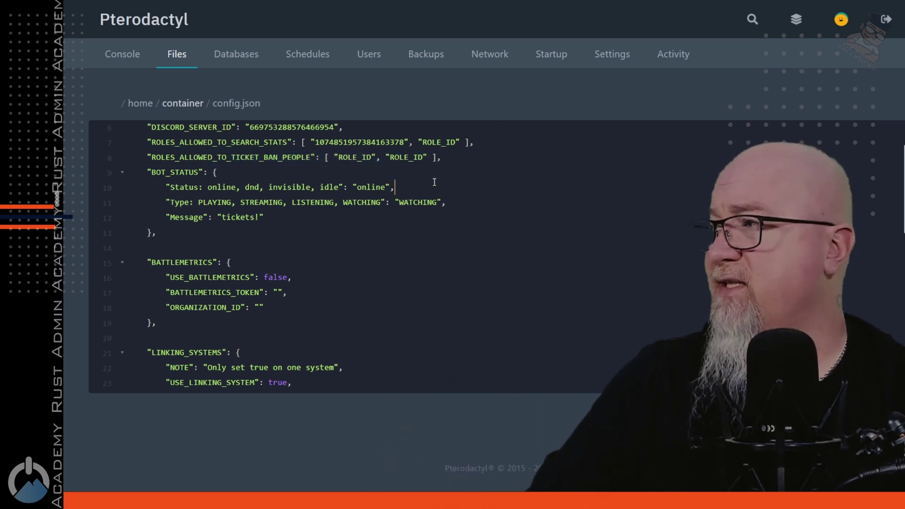
{"action": "double_click", "coordinate": [355, 156]}
{"action": "key", "text": "ctrl+v"}
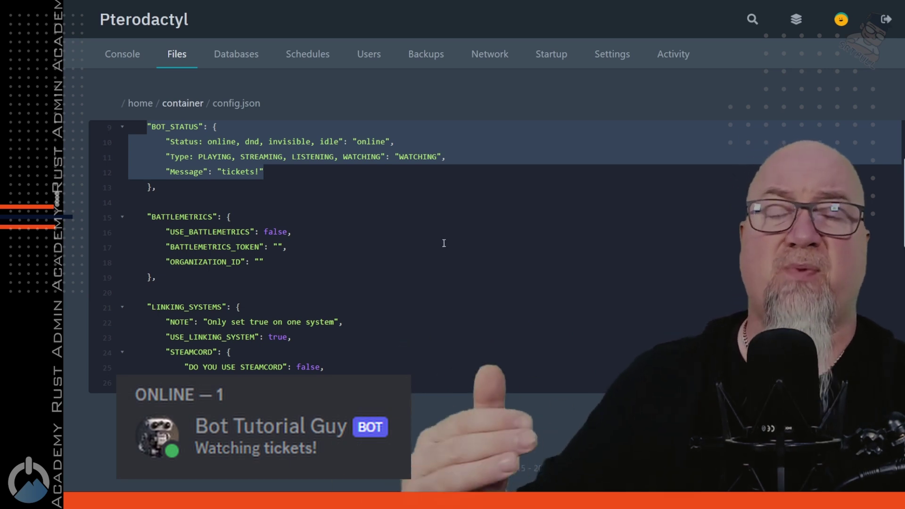
{"action": "left_click", "coordinate": [444, 243]}
{"action": "left_click_drag", "start_coordinate": [169, 157], "coordinate": [437, 159]}
{"action": "left_click", "coordinate": [471, 178]}
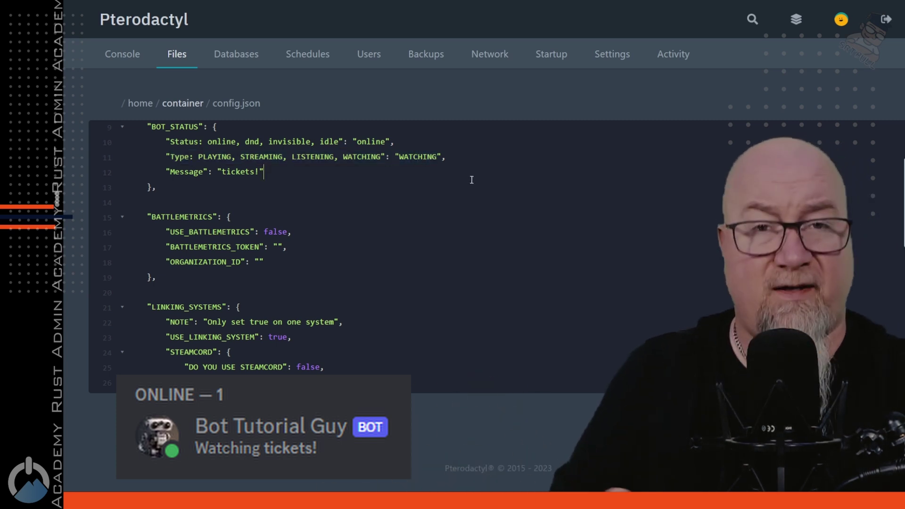
{"action": "left_click_drag", "start_coordinate": [222, 171], "coordinate": [259, 172]}
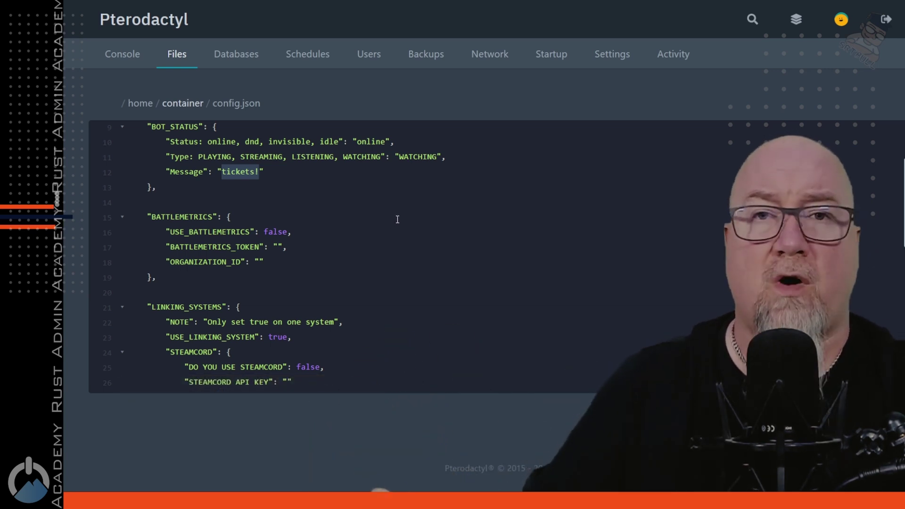
{"action": "scroll", "coordinate": [398, 222], "scroll_direction": "down", "scroll_amount": 2}
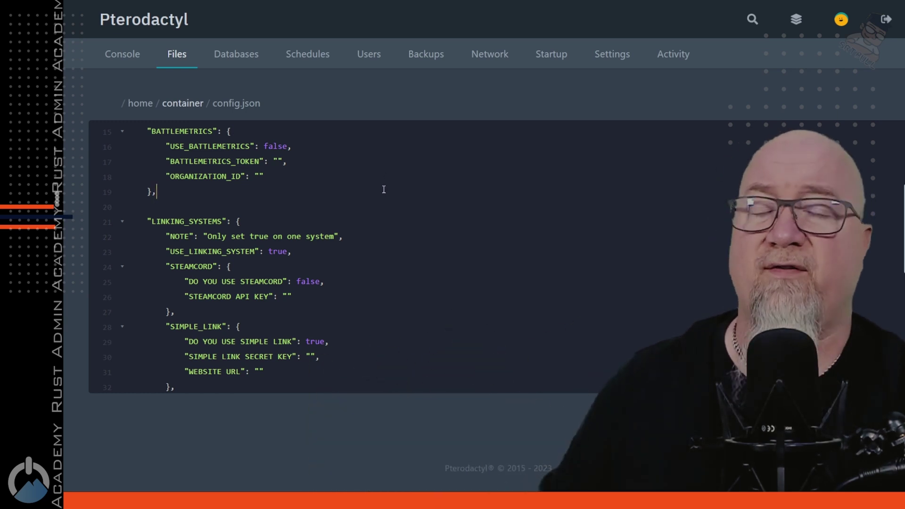
Scroll down config.json to reach the PANEL_SETTINGS section
{"action": "scroll", "coordinate": [573, 305], "scroll_direction": "down", "scroll_amount": 2}
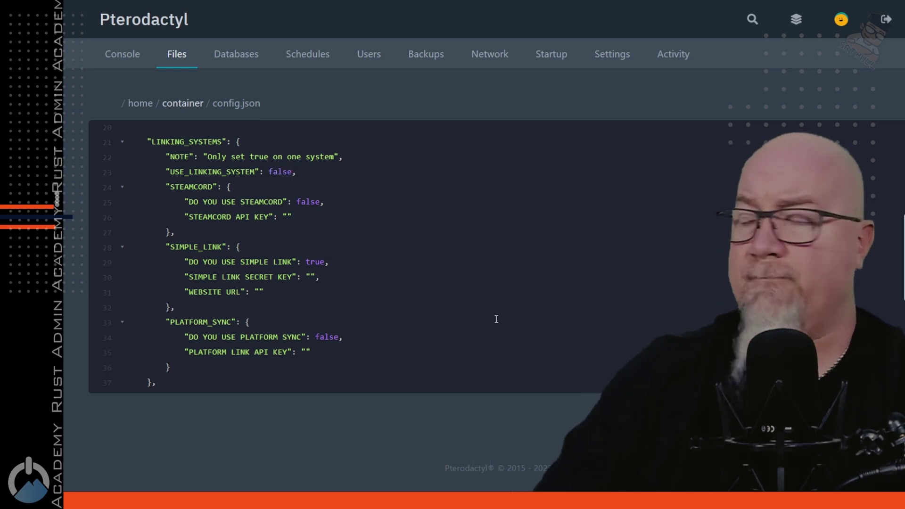
{"action": "scroll", "coordinate": [522, 317], "scroll_direction": "down", "scroll_amount": 6}
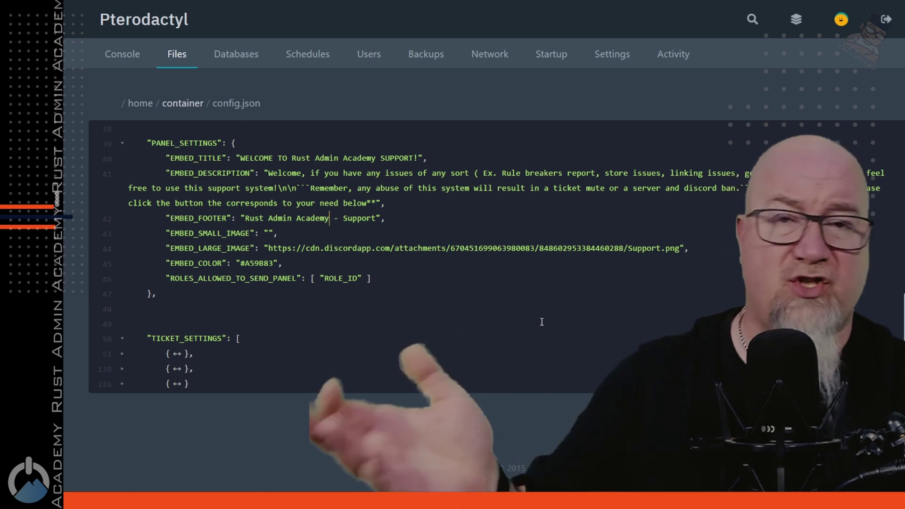
Highlight the EMBED_LARGE_IMAGE, EMBED_COLOR and ROLES_ALLOWED_TO_SEND_PANEL lines in config.json
{"action": "left_click_drag", "start_coordinate": [679, 249], "coordinate": [419, 251]}
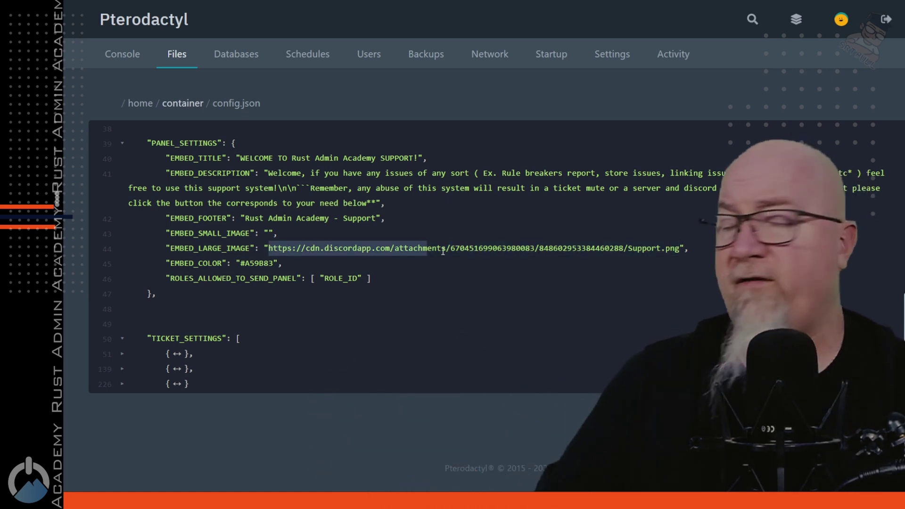
{"action": "left_click_drag", "start_coordinate": [608, 255], "coordinate": [608, 257]}
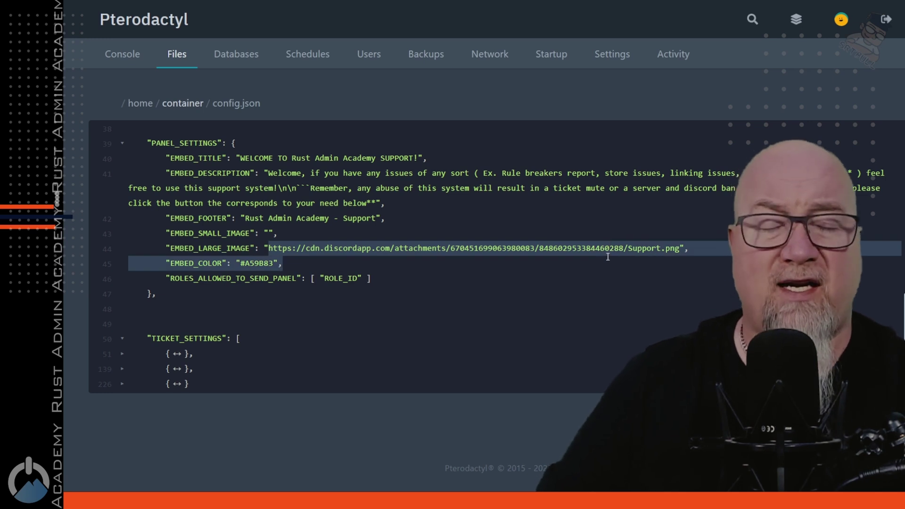
{"action": "left_click_drag", "start_coordinate": [166, 278], "coordinate": [422, 287]}
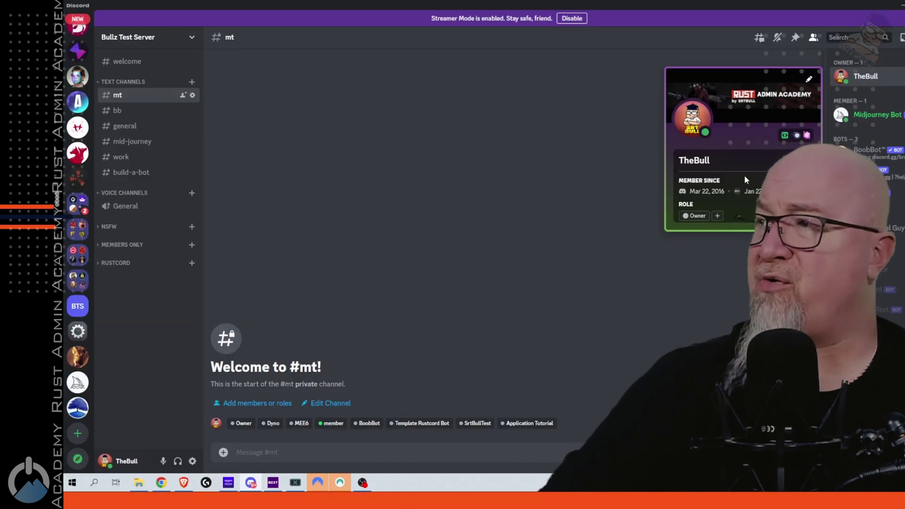
Copy the Owner role's ID in Discord and save the updated config.json
{"action": "right_click", "coordinate": [696, 216]}
{"action": "left_click", "coordinate": [712, 226]}
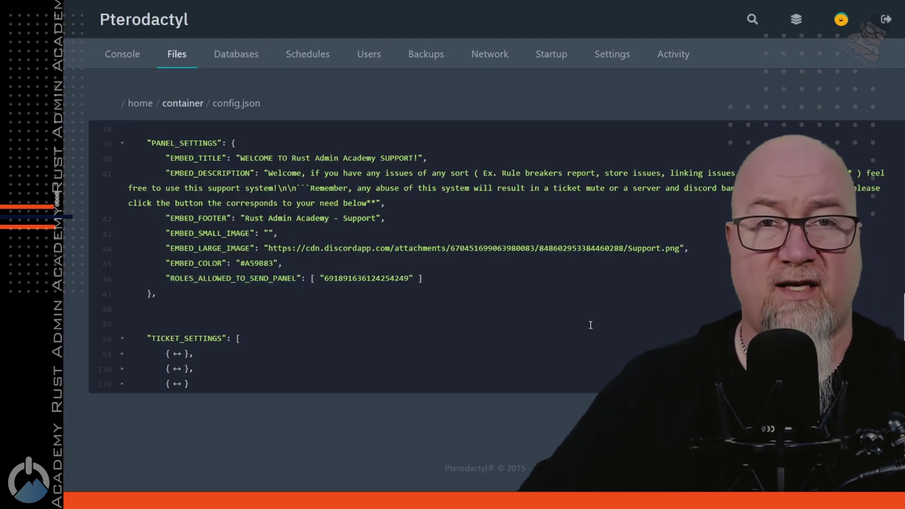
{"action": "key", "text": "ctrl+s"}
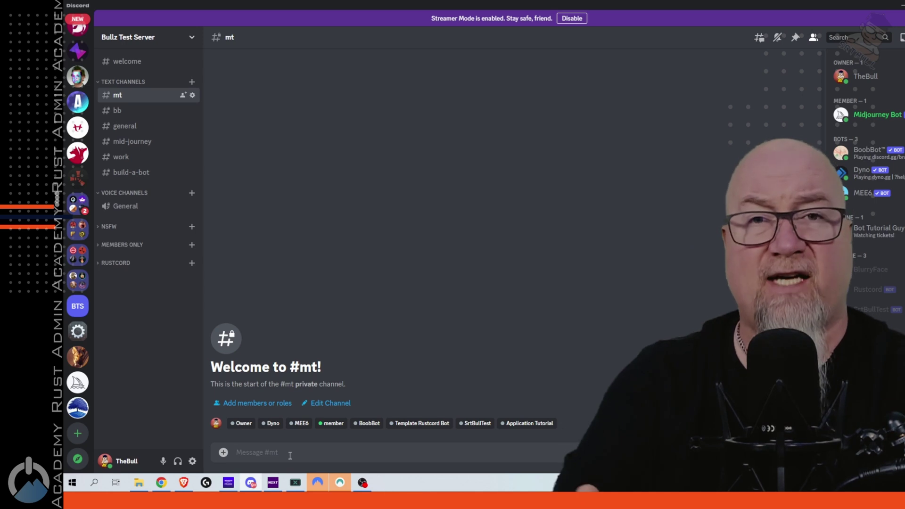
Run Bot Tutorial Guy's /send-panel command to post the ticket panel in #mt
{"action": "type", "text": "/"}
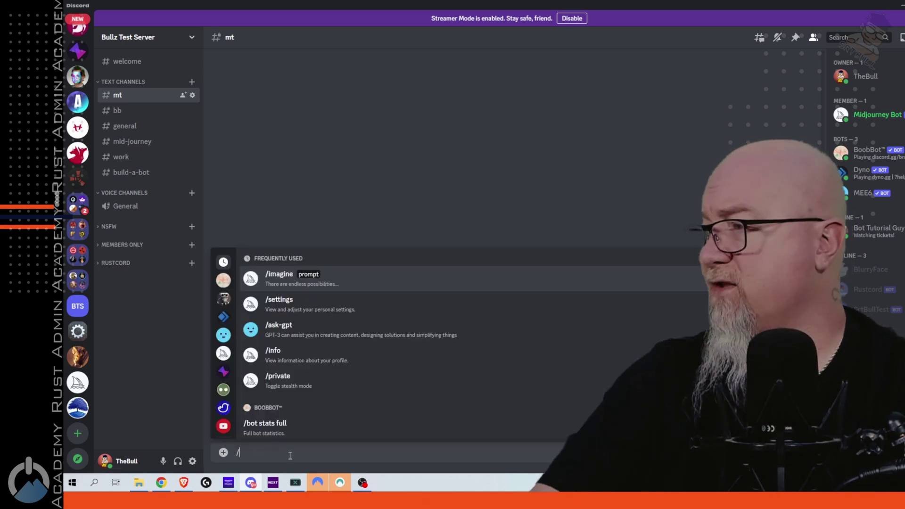
{"action": "left_click", "coordinate": [224, 299]}
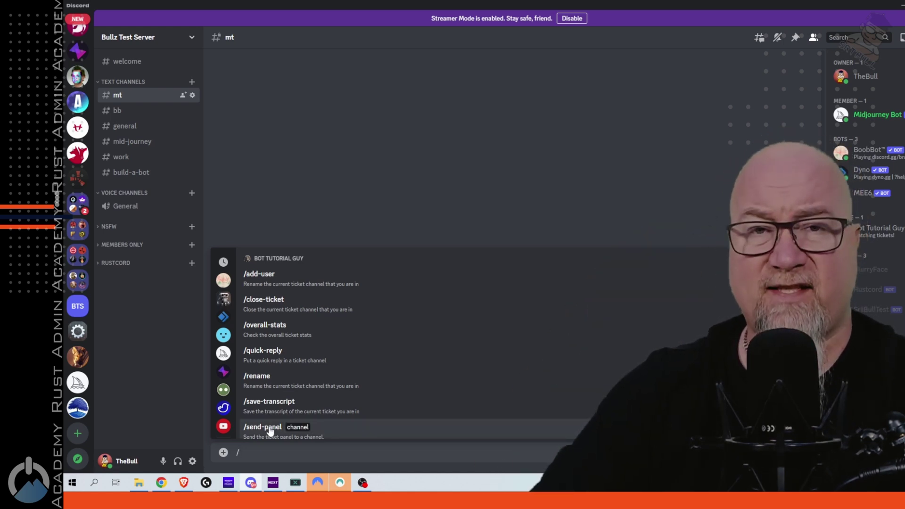
{"action": "left_click", "coordinate": [270, 430]}
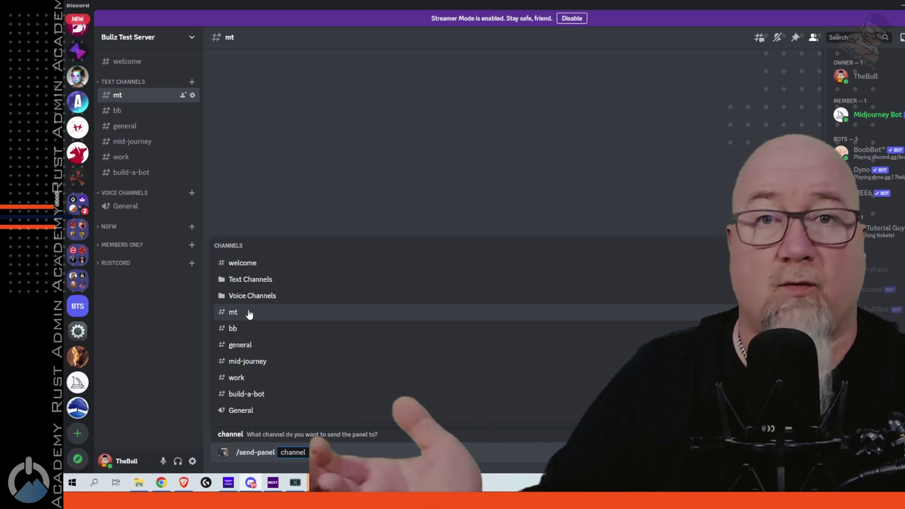
{"action": "left_click", "coordinate": [250, 314]}
{"action": "key", "text": "Return"}
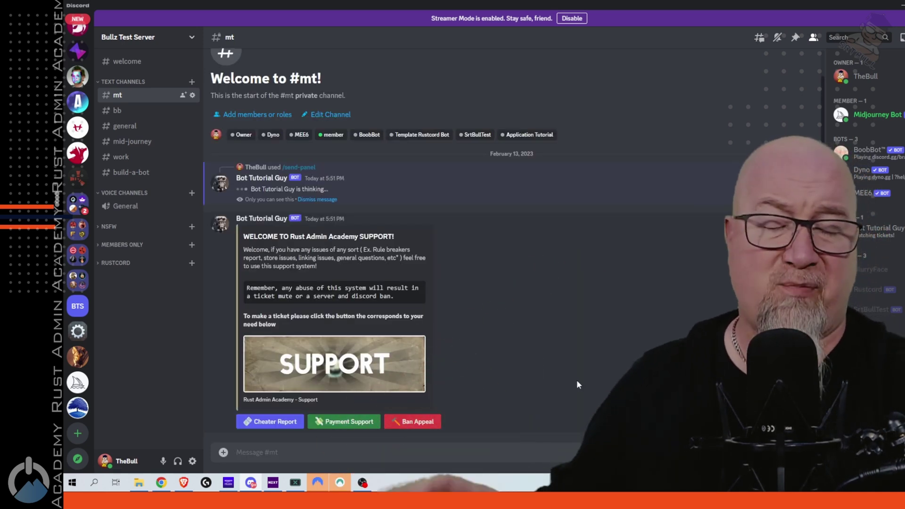
Test the Cheater Report, Payment Support and Ban Appeal buttons to confirm each opens a form
{"action": "left_click", "coordinate": [267, 425]}
{"action": "key", "text": "Escape"}
{"action": "left_click", "coordinate": [344, 422]}
{"action": "left_click", "coordinate": [524, 352]}
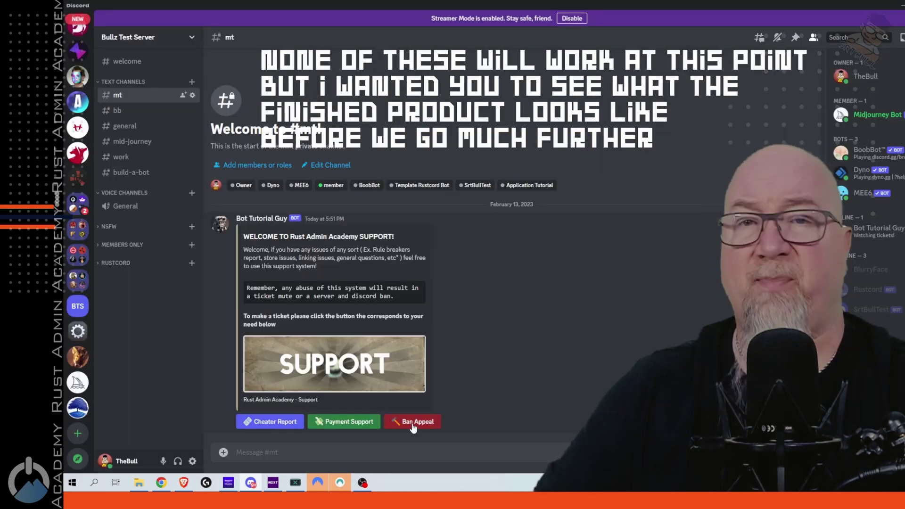
{"action": "left_click", "coordinate": [412, 422]}
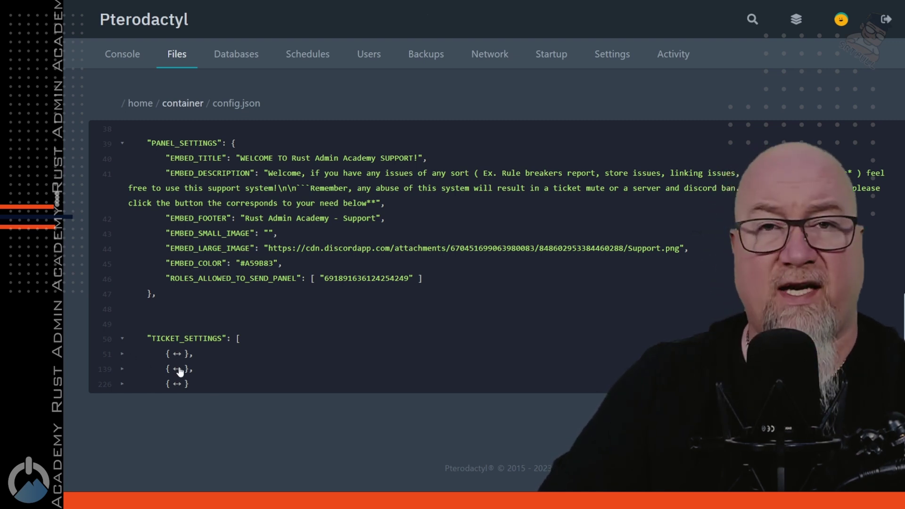
Expand the Cheater Report block and review its button name, TICKET_CATEGORY and TICKET_LOGS settings
{"action": "left_click", "coordinate": [122, 354]}
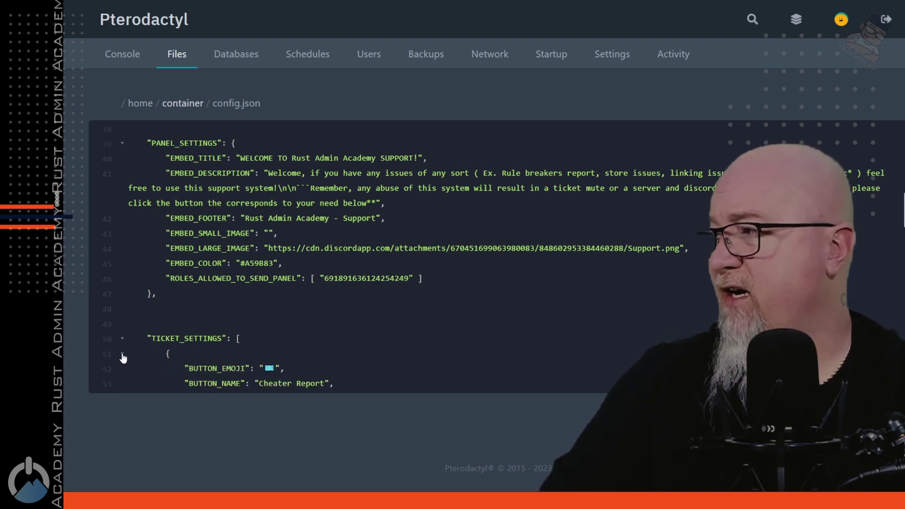
{"action": "scroll", "coordinate": [343, 331], "scroll_direction": "down", "scroll_amount": 4}
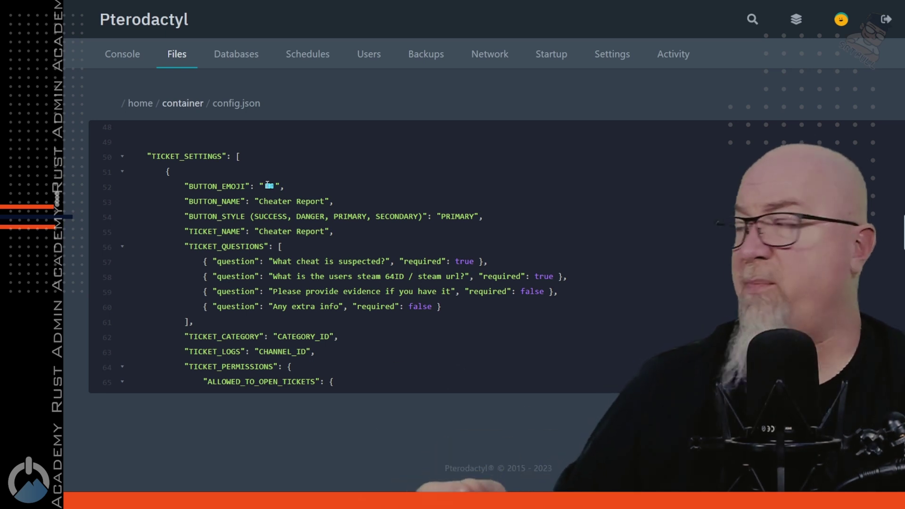
{"action": "left_click_drag", "start_coordinate": [264, 201], "coordinate": [329, 199]}
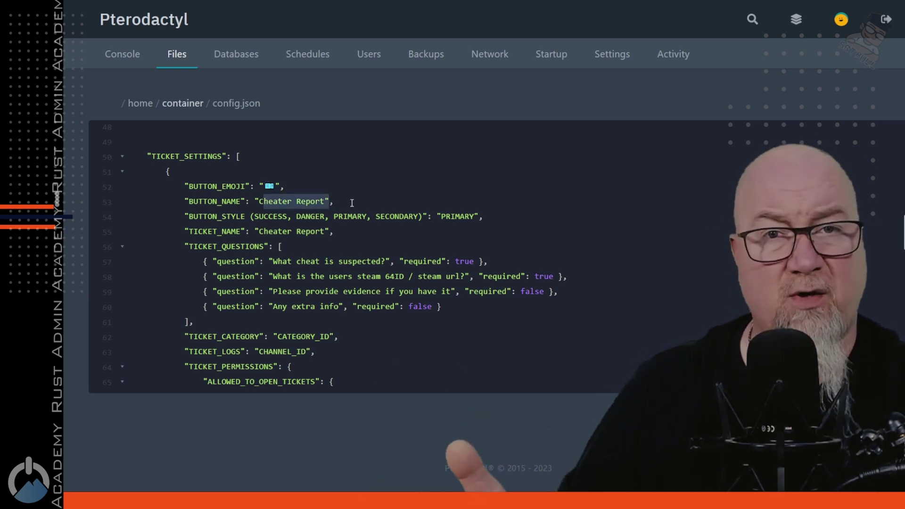
{"action": "scroll", "coordinate": [353, 210], "scroll_direction": "down", "scroll_amount": 1}
{"action": "left_click_drag", "start_coordinate": [216, 215], "coordinate": [470, 260]}
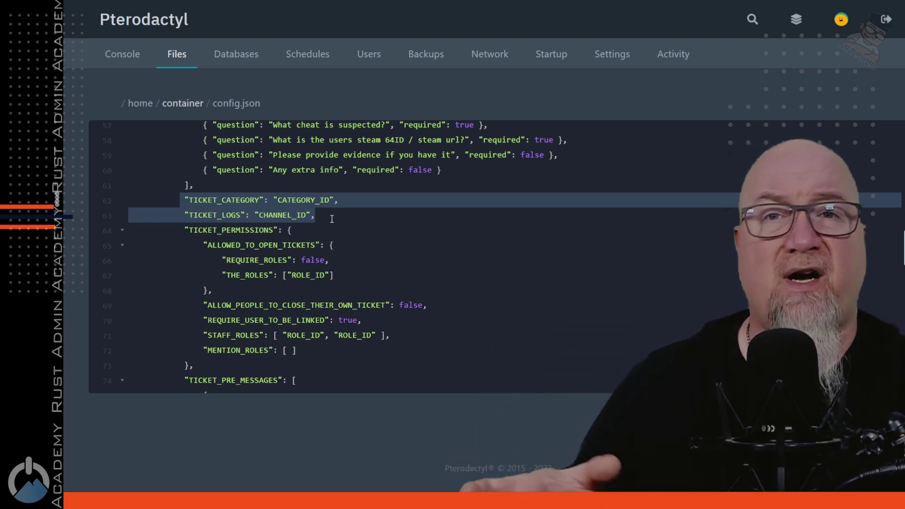
Select the CATEGORY_ID and CHANNEL_ID placeholders, then copy the SUPPORT TICKETS category's ID
{"action": "double_click", "coordinate": [300, 201]}
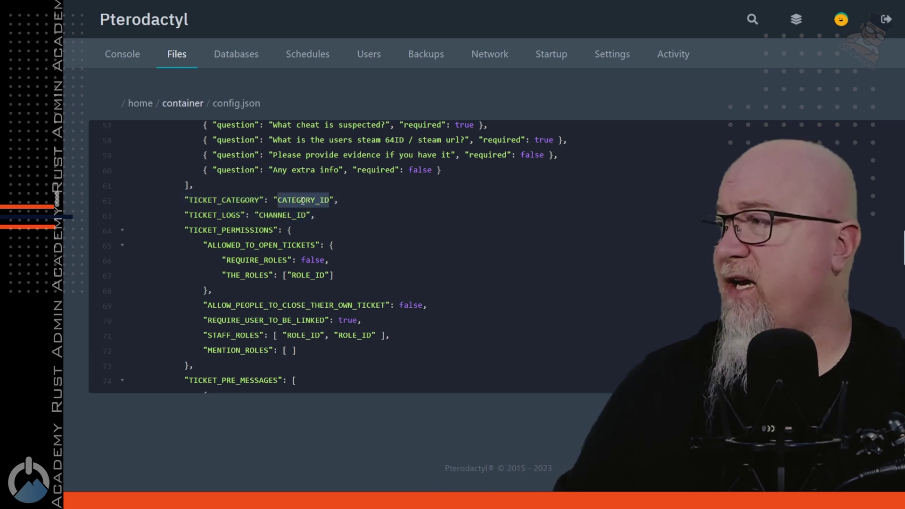
{"action": "double_click", "coordinate": [275, 215]}
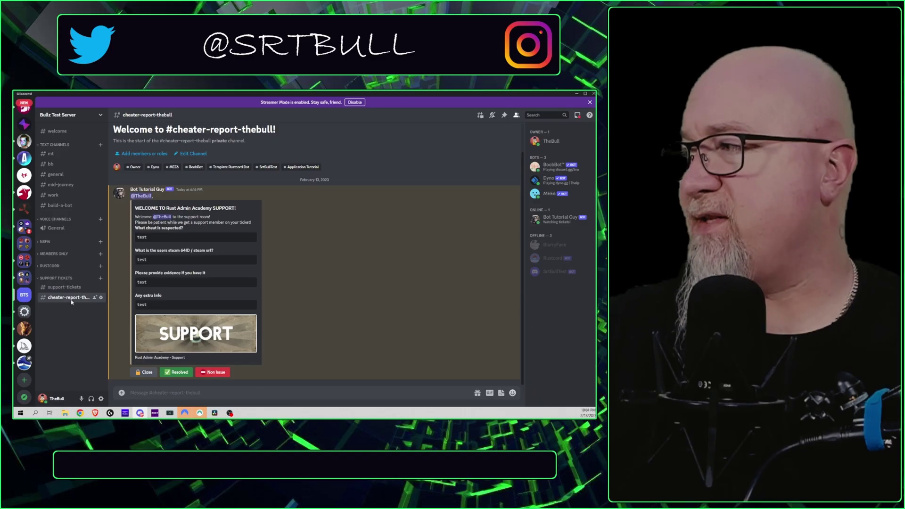
{"action": "right_click", "coordinate": [55, 279]}
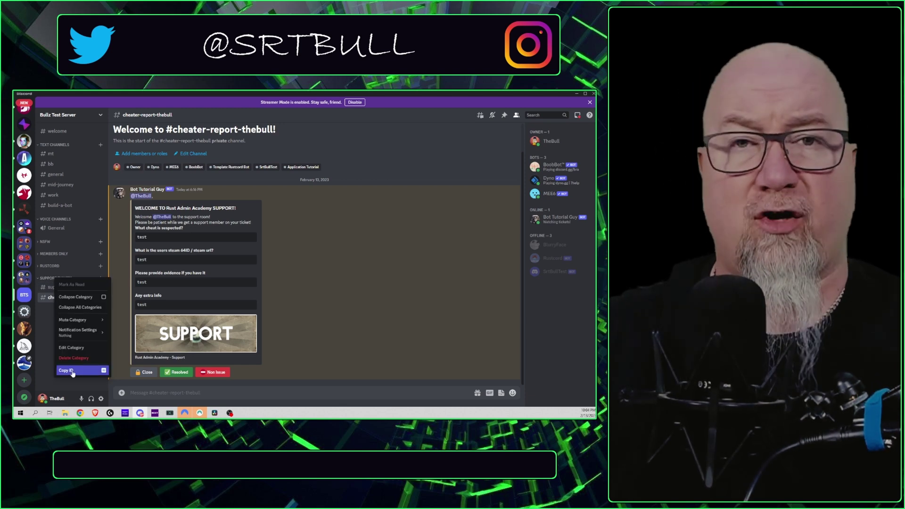
{"action": "left_click", "coordinate": [71, 372]}
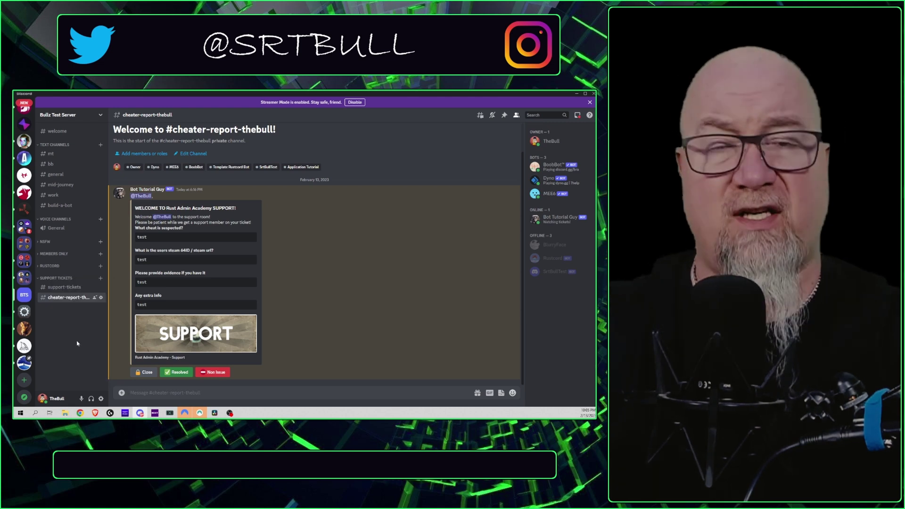